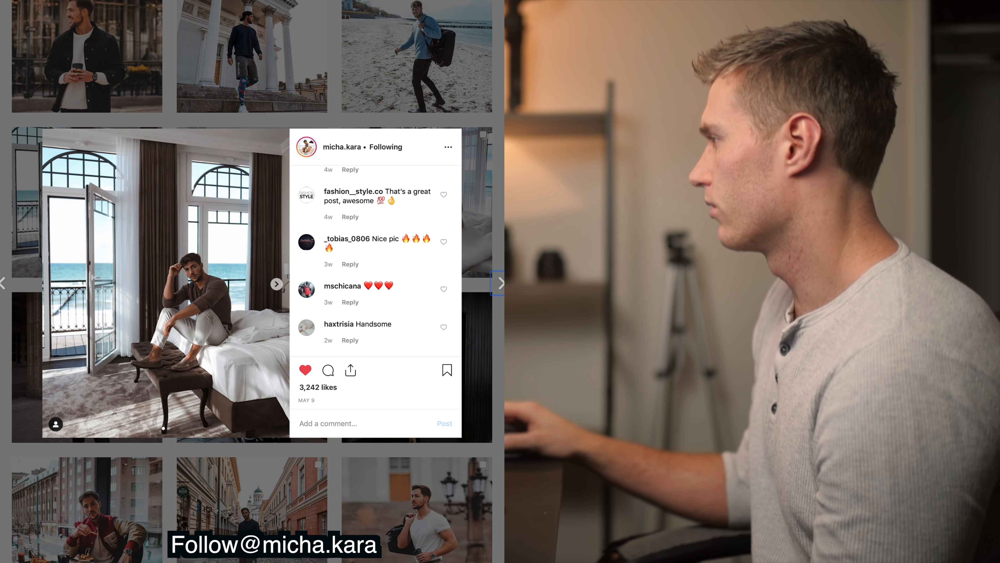
Review the recent posts on the Instagram profile, viewing the champagne-toast post at the BOLD hotel and closing it.
key("Escape")
scroll(252, 281, "up", 15)
scroll(252, 282, "up", 7)
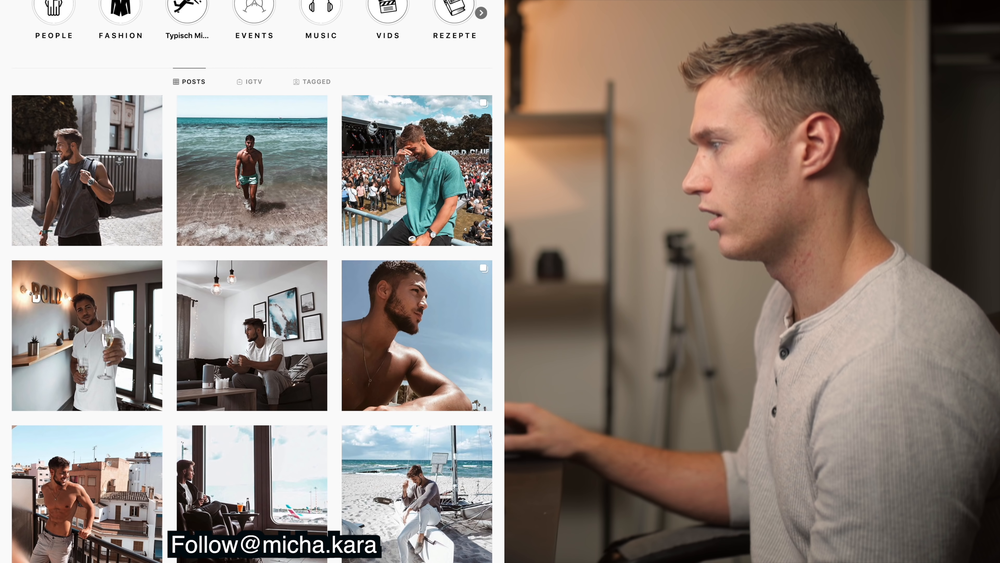
left_click(68, 327)
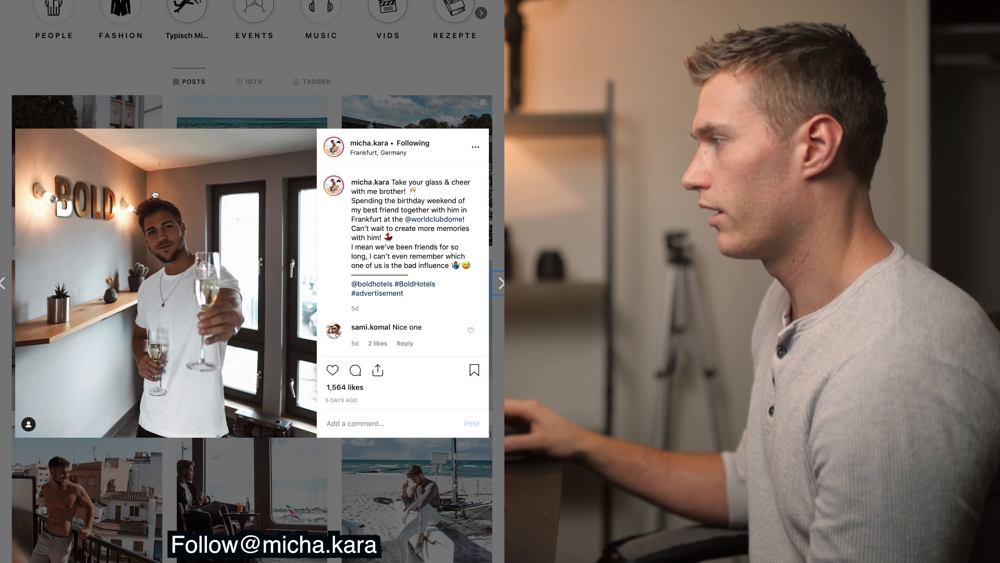
left_click(3, 196)
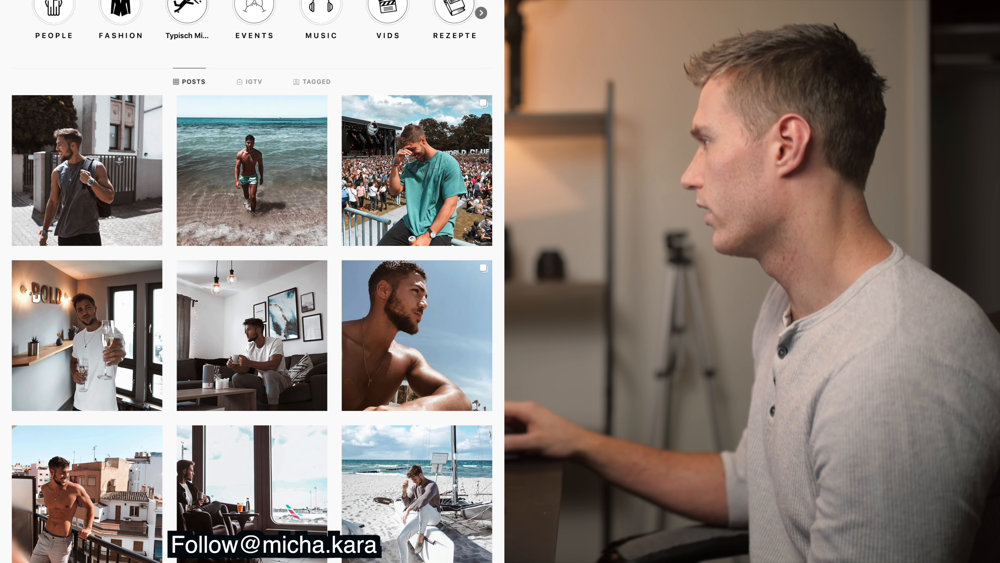
scroll(177, 154, "up", 5)
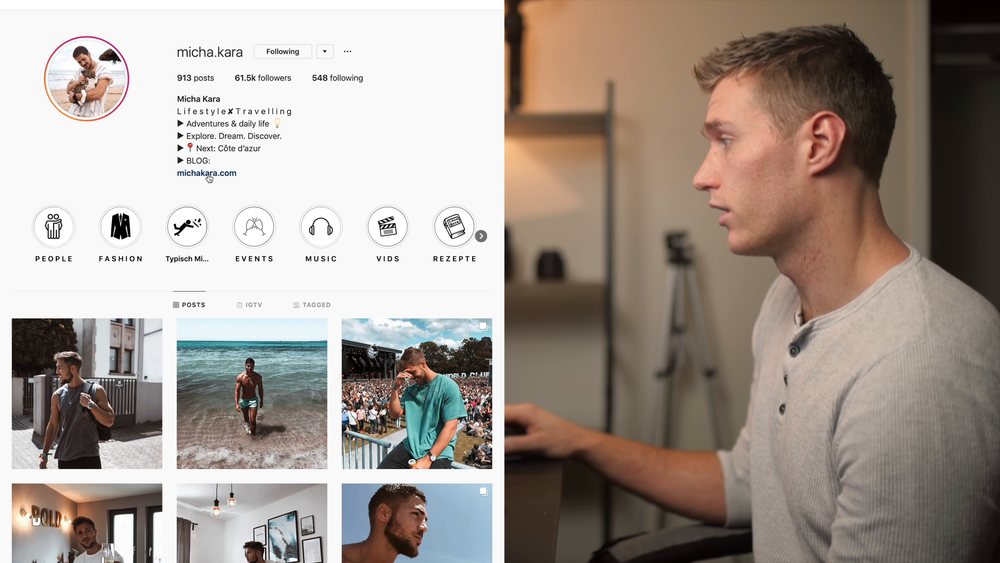
Open the blog linked in the profile and read the article "I would be lost without these 3 things" for the gear used.
left_click(208, 174)
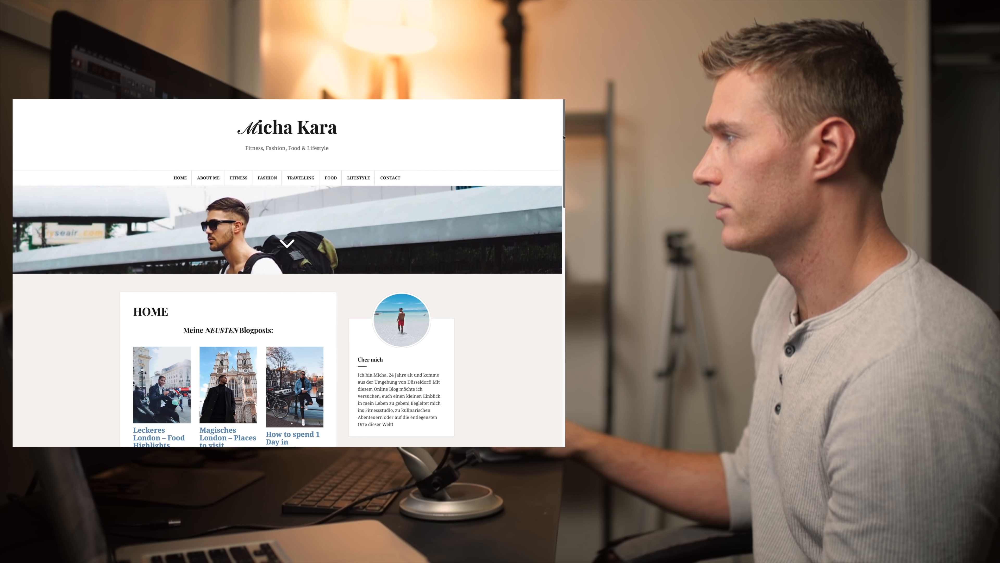
scroll(563, 146, "down", 2)
left_click_drag(562, 145, 564, 235)
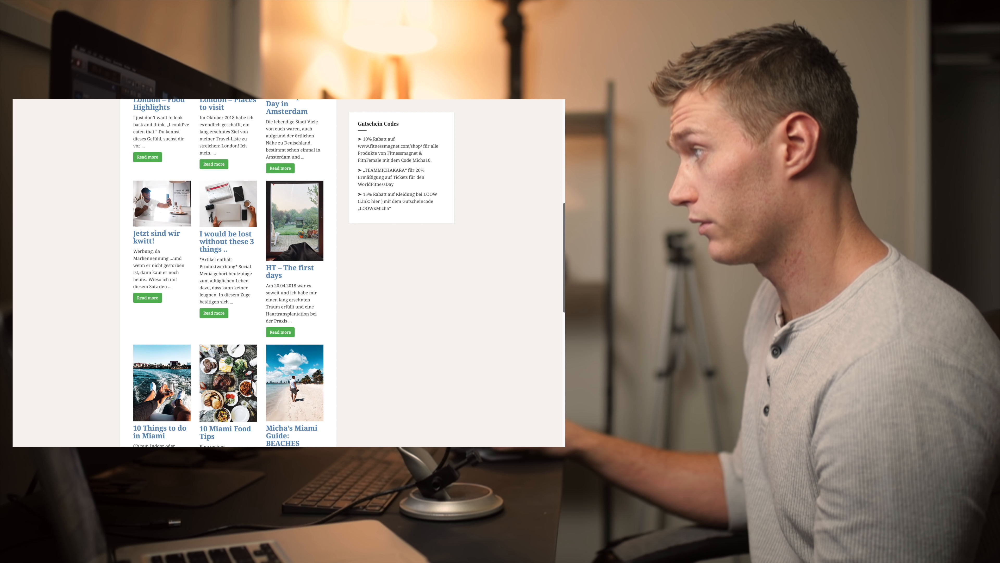
left_click(232, 239)
scroll(556, 239, "down", 15)
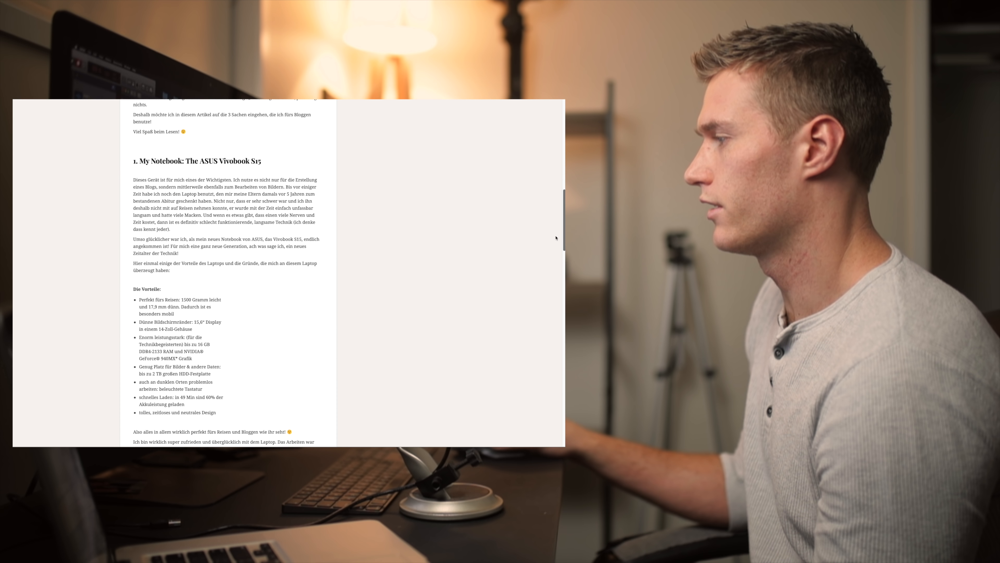
scroll(556, 238, "down", 10)
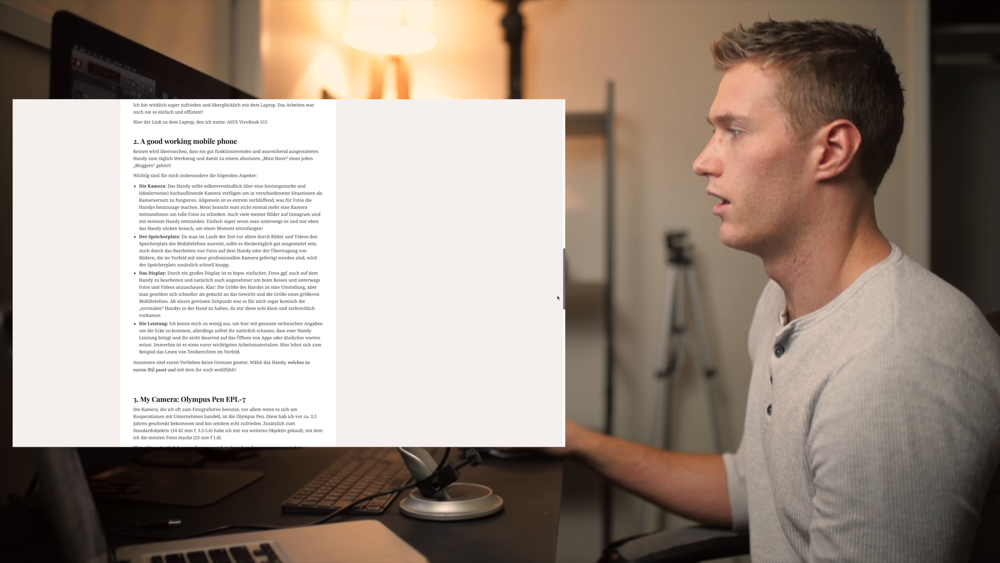
scroll(557, 297, "down", 7)
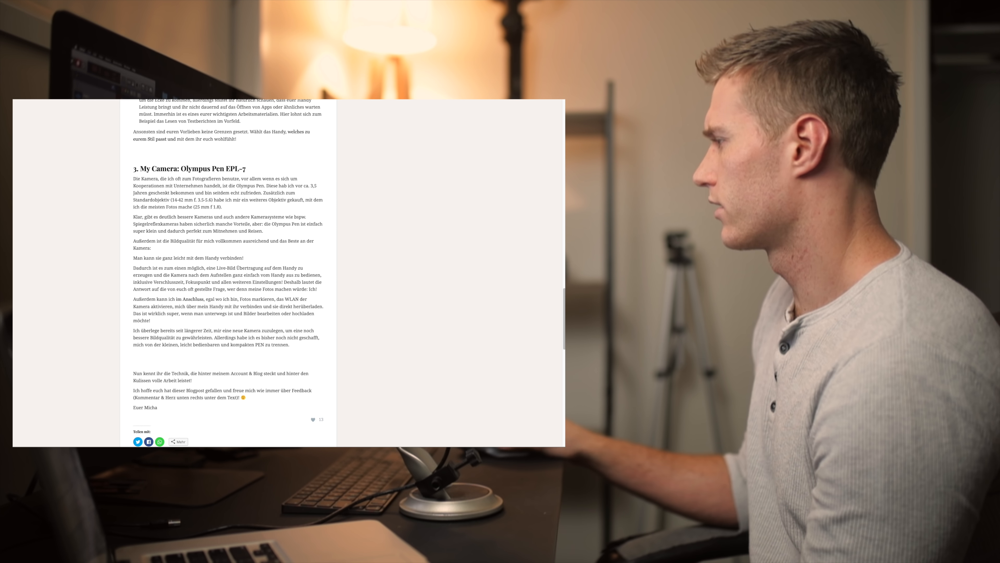
left_click_drag(565, 298, 563, 118)
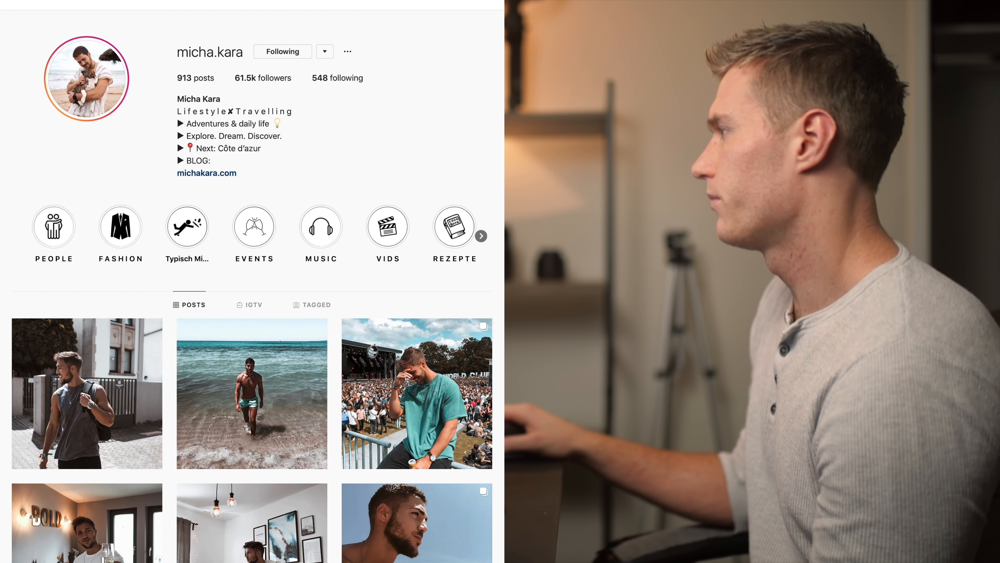
Examine the older posts in the Instagram feed for their editing style and open one of them.
scroll(252, 282, "down", 15)
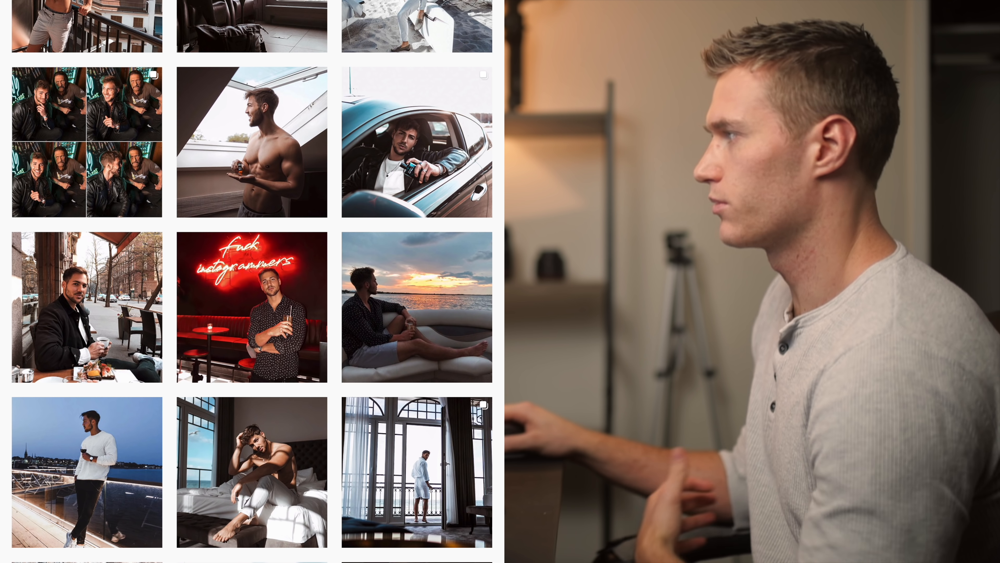
scroll(253, 282, "down", 3)
scroll(252, 282, "down", 15)
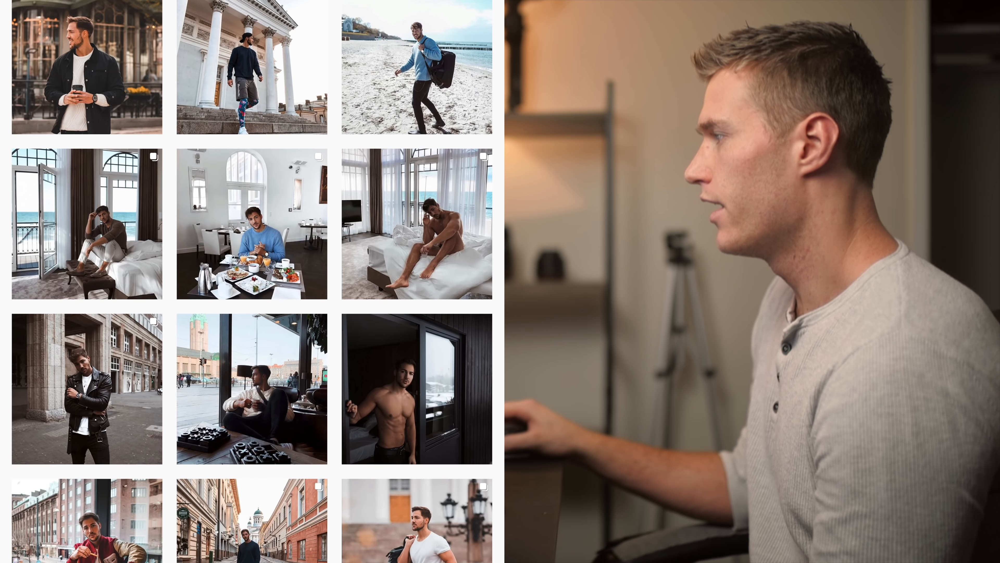
scroll(252, 281, "up", 2)
left_click(67, 358)
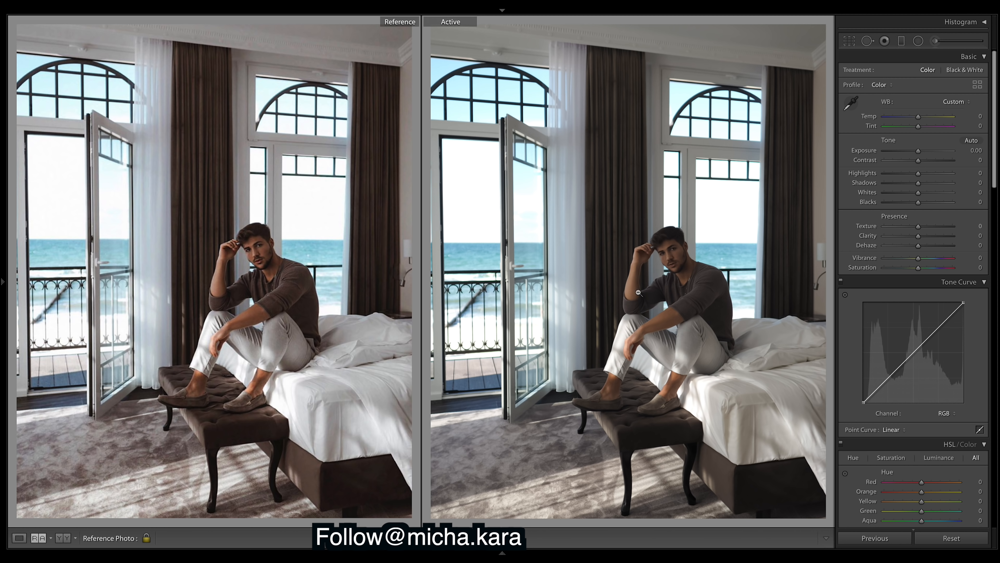
Apply the Brown & Teal preset to the active hotel room photo, with Contrast set to −27 and Temp to −7.
left_click(3, 281)
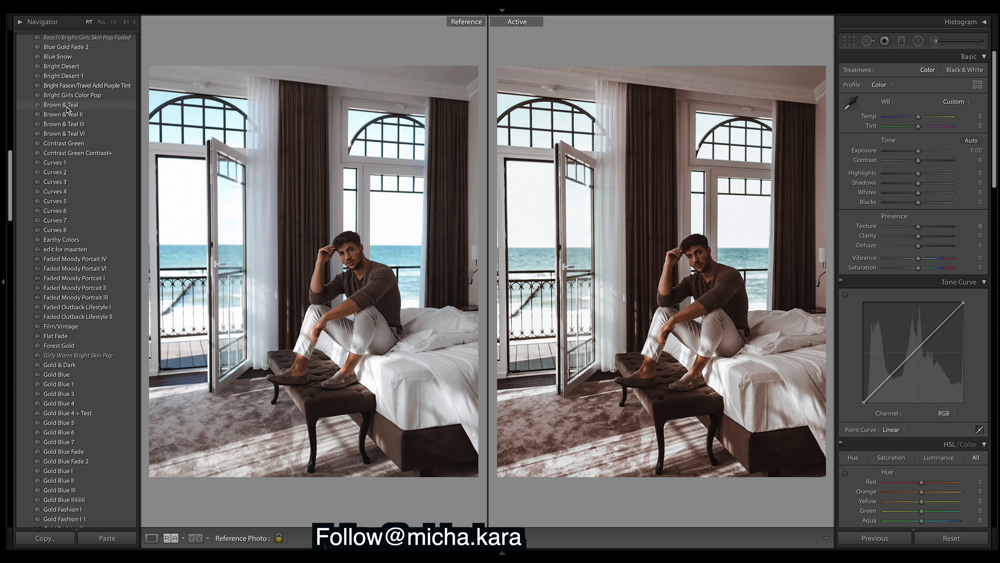
left_click(67, 106)
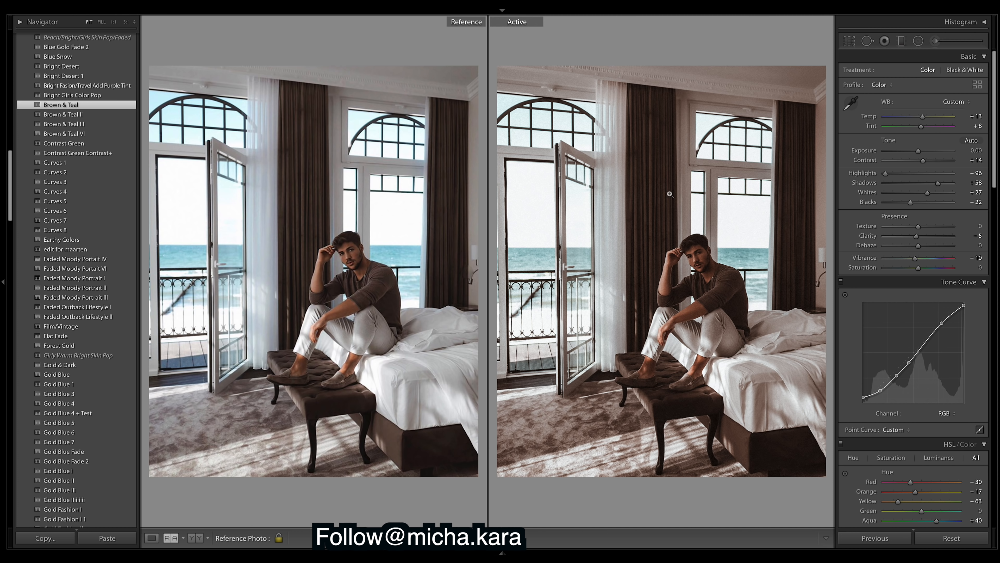
left_click(913, 161)
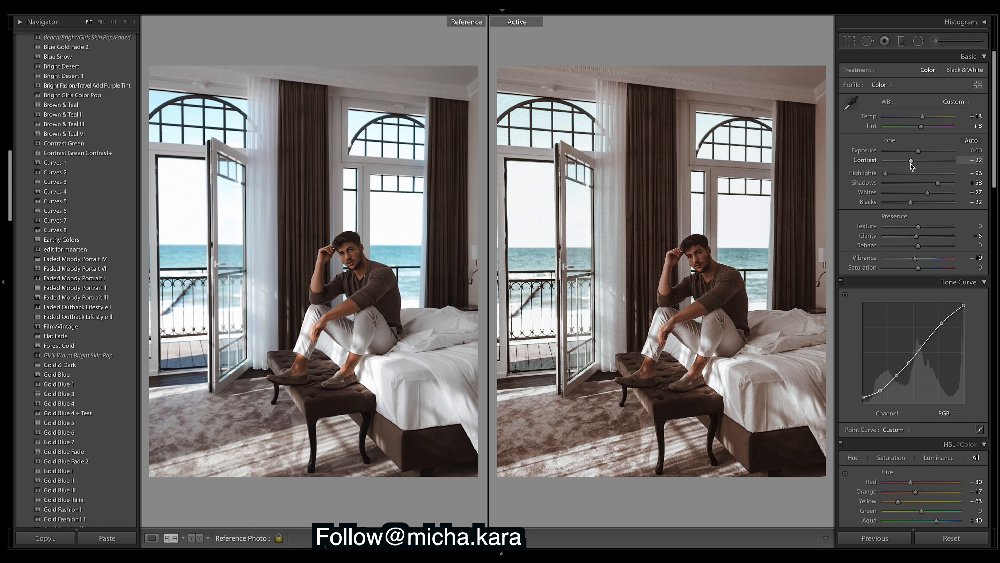
left_click_drag(911, 166, 908, 166)
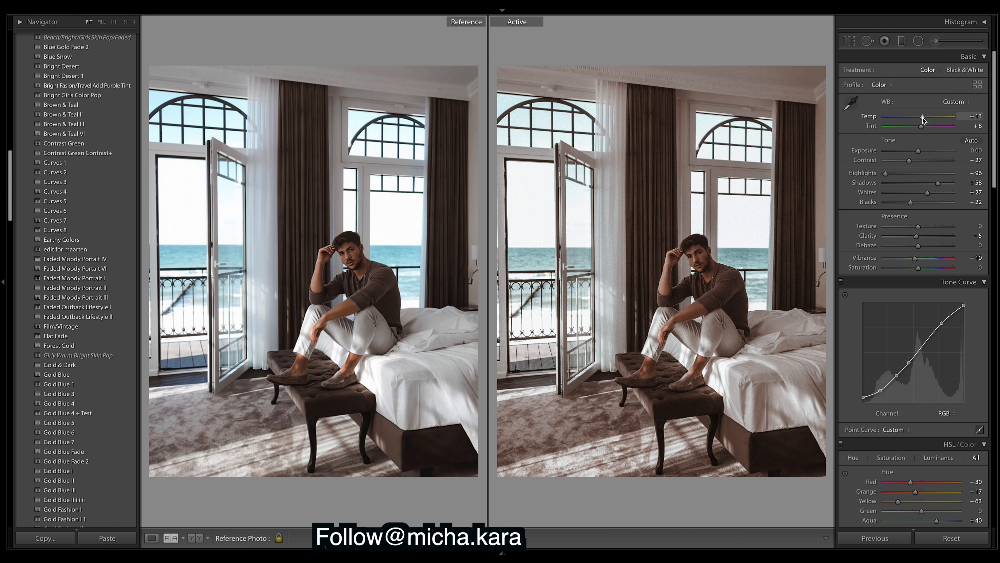
left_click_drag(924, 120, 916, 119)
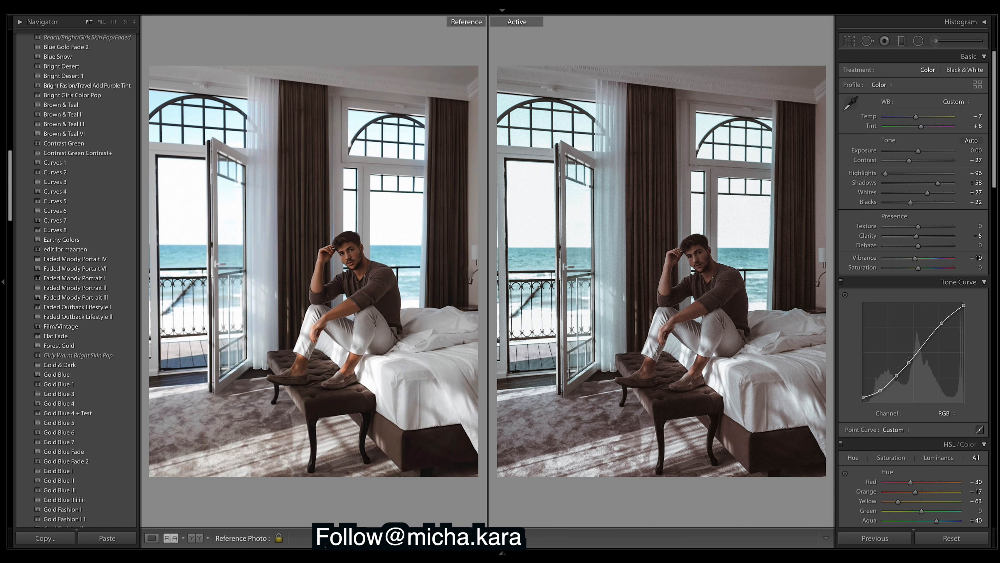
Apply the Brown & Teal preset to the photo of the blue-domed white church and set its Yellow saturation to −34.
mouse_move(511, 555)
key("t")
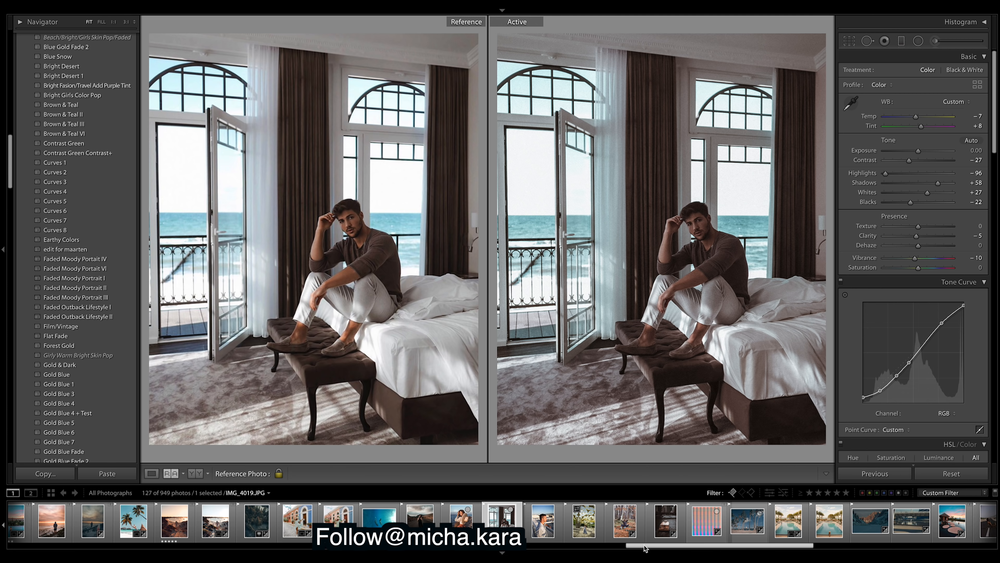
left_click_drag(635, 546, 344, 546)
left_click(268, 520)
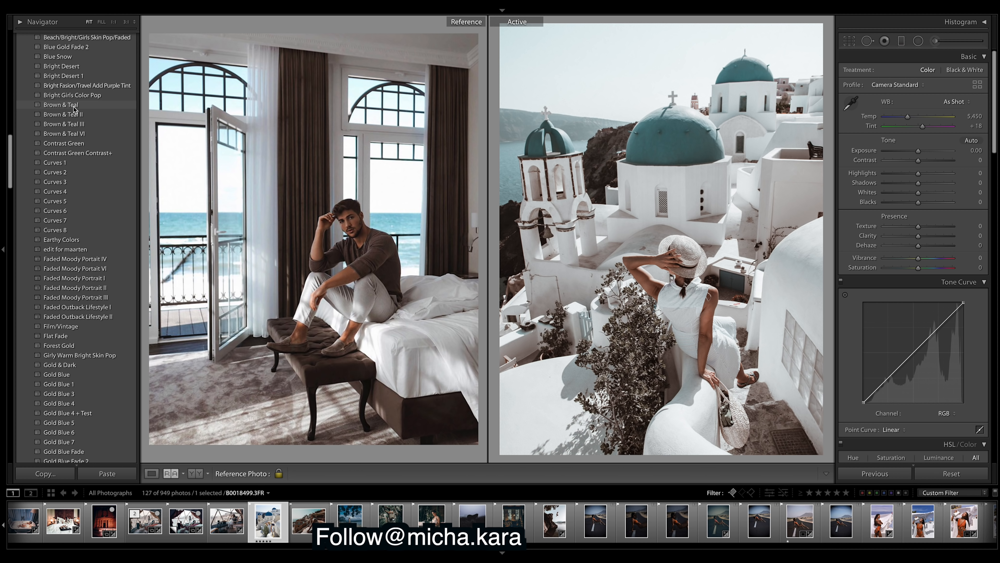
left_click(74, 106)
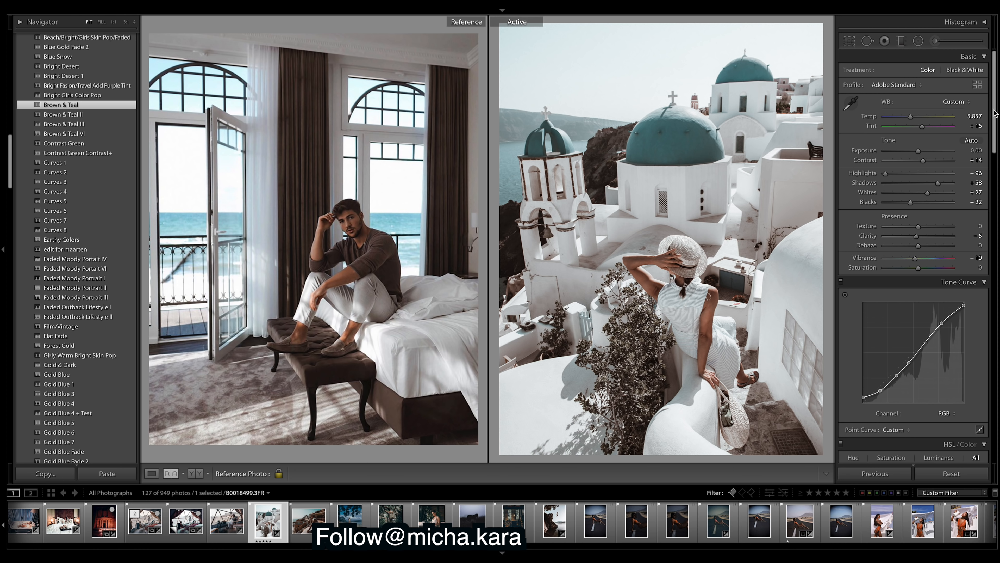
left_click_drag(994, 113, 993, 193)
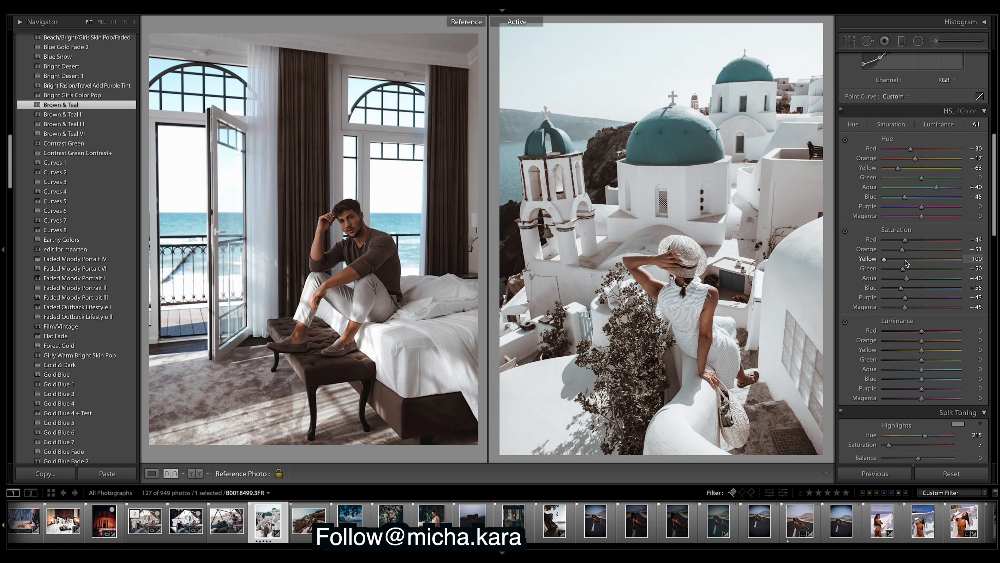
mouse_move(906, 263)
left_mouse_down()
mouse_move(936, 262)
mouse_move(909, 261)
left_mouse_up()
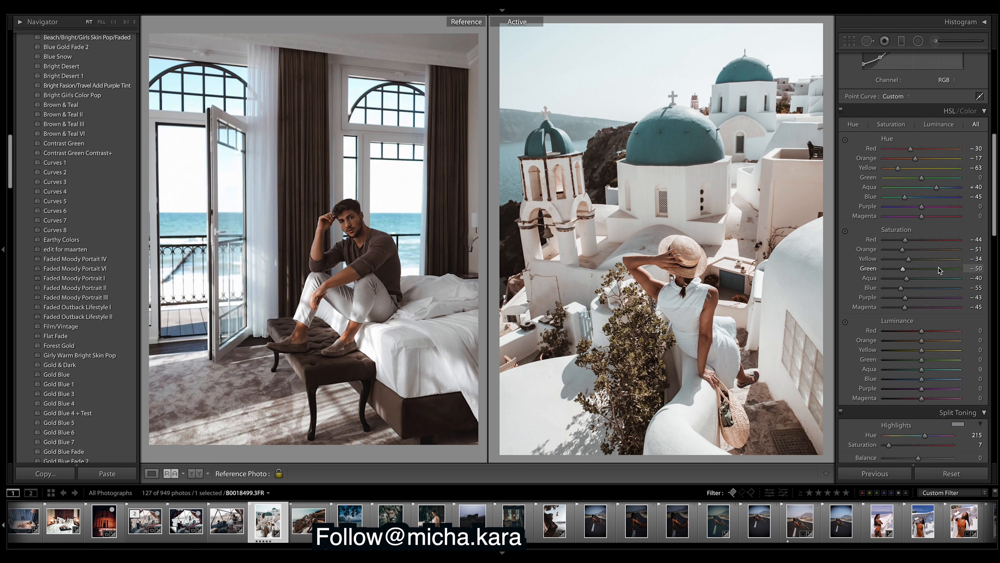
Apply the Brown & Teal preset to the portrait of the man at the railing and set Temp to 4,478.
scroll(448, 552, "down", 10)
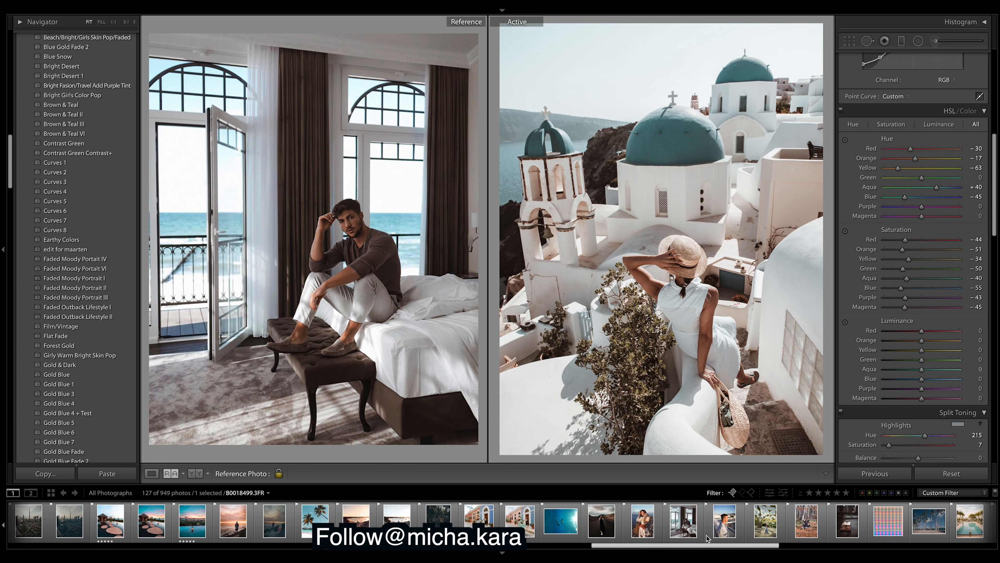
scroll(708, 538, "down", 3)
left_click(596, 526)
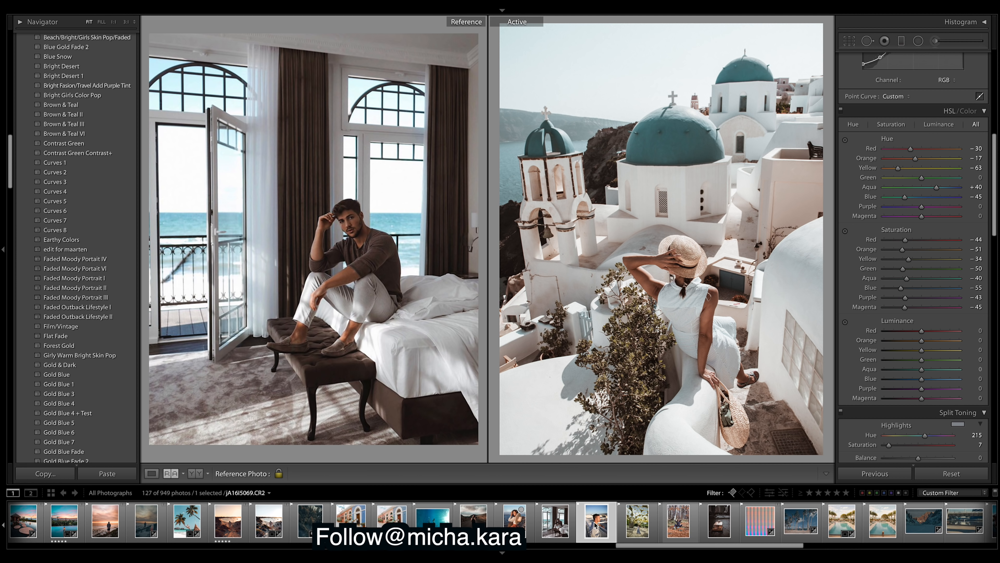
left_click(86, 103)
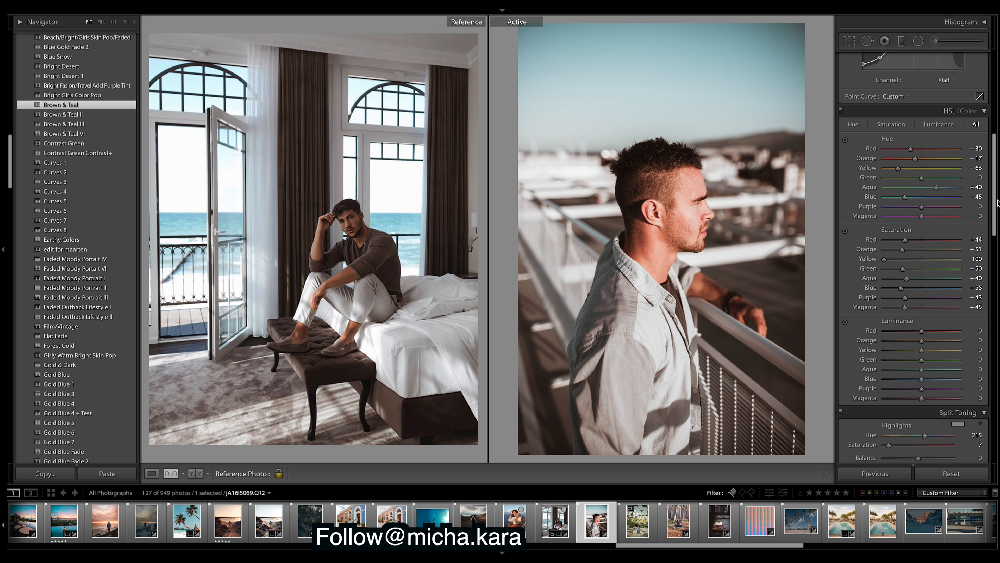
scroll(997, 203, "up", 10)
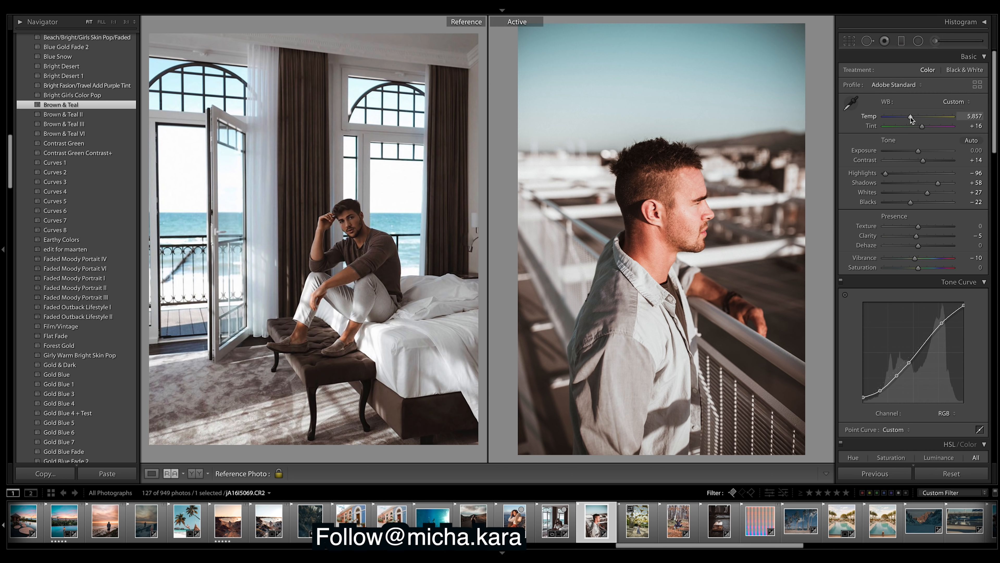
left_click_drag(911, 117, 905, 117)
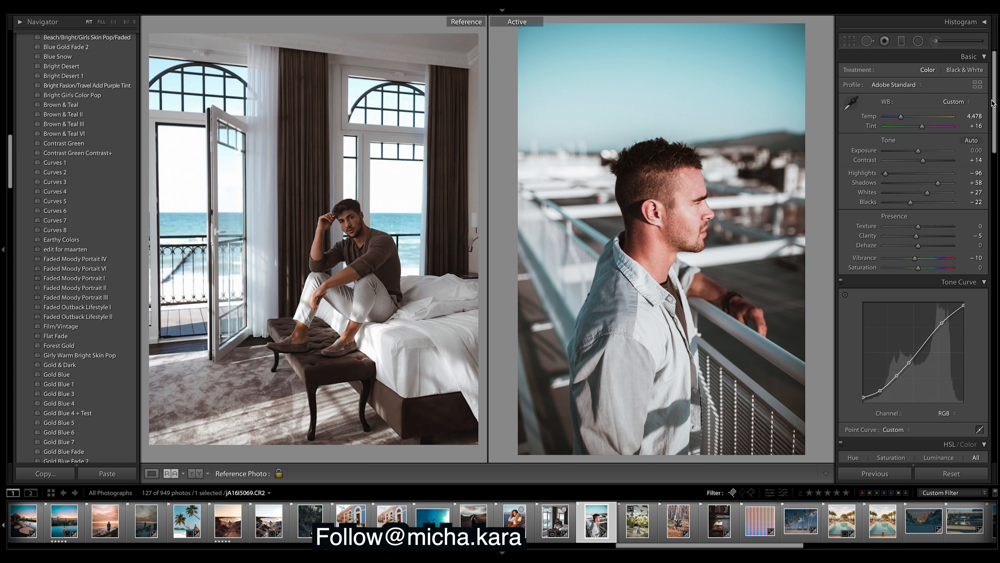
Set the railing portrait's Yellow saturation to −52, then try another split-toning shadow saturation and undo that change.
left_click_drag(995, 98, 996, 217)
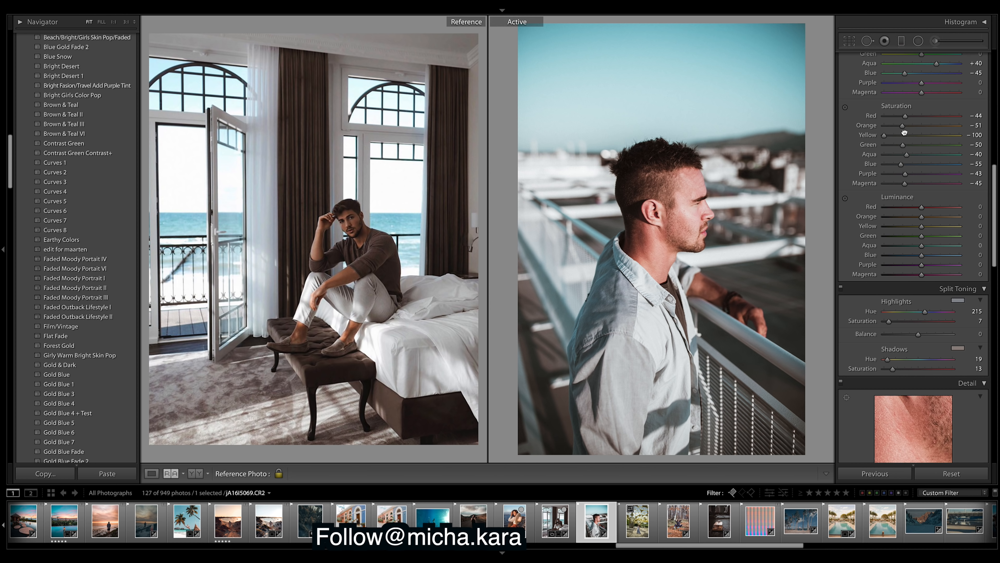
left_click_drag(905, 133, 903, 135)
left_click_drag(889, 370, 895, 371)
key("ctrl+z")
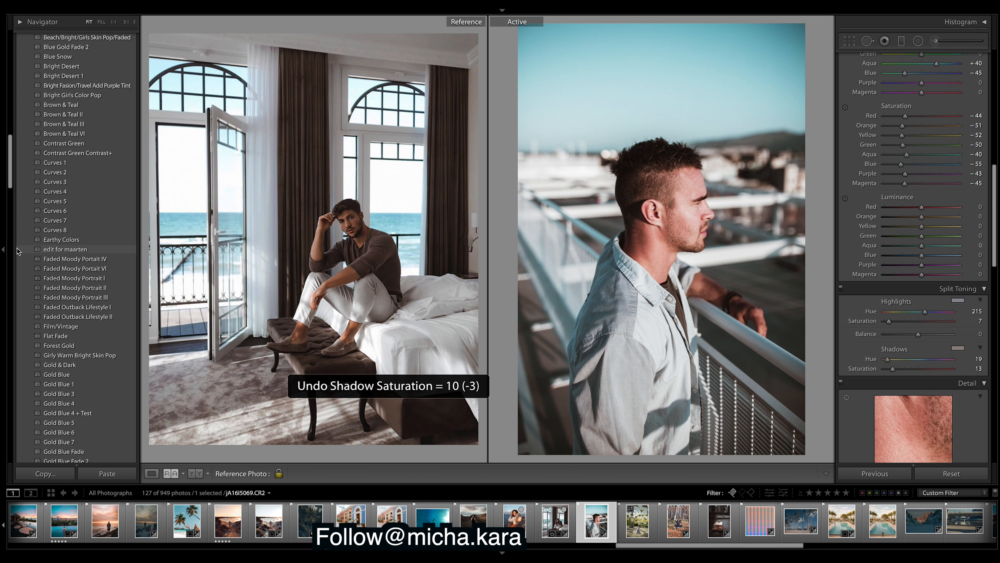
Hide the preset list and make the hotel room photo IMG_4019.JPG the active photo again.
left_click(3, 249)
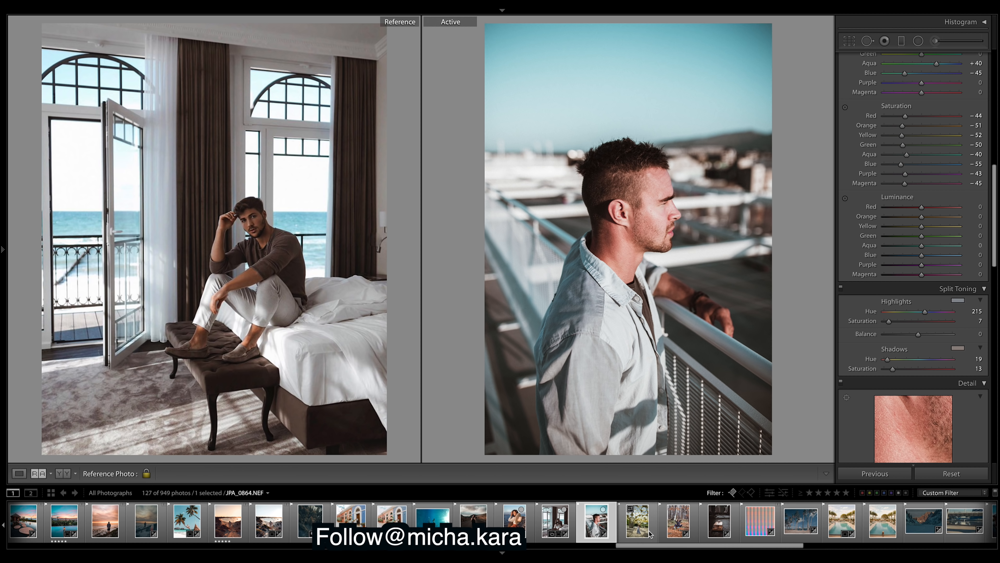
scroll(648, 534, "down", 15)
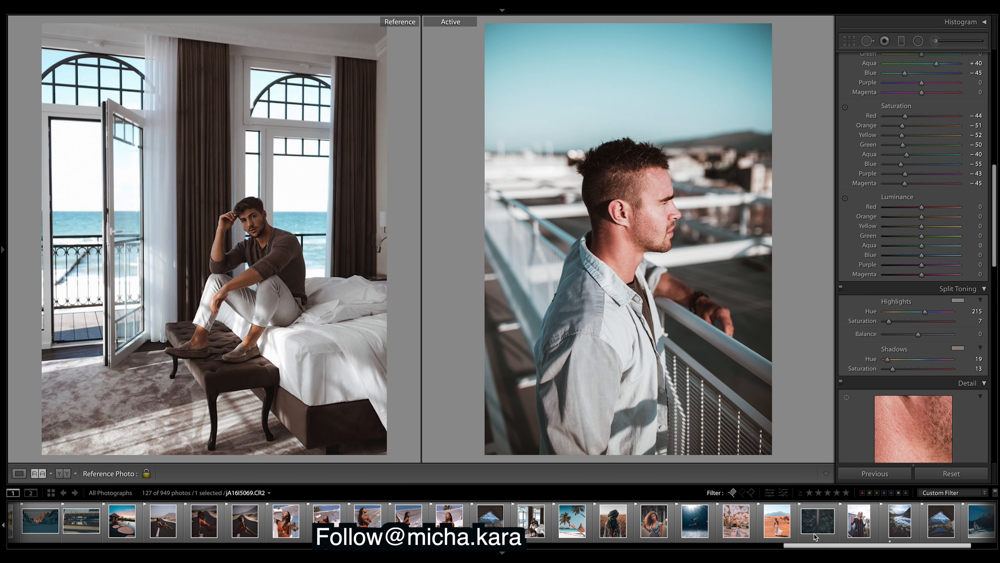
scroll(815, 537, "up", 12)
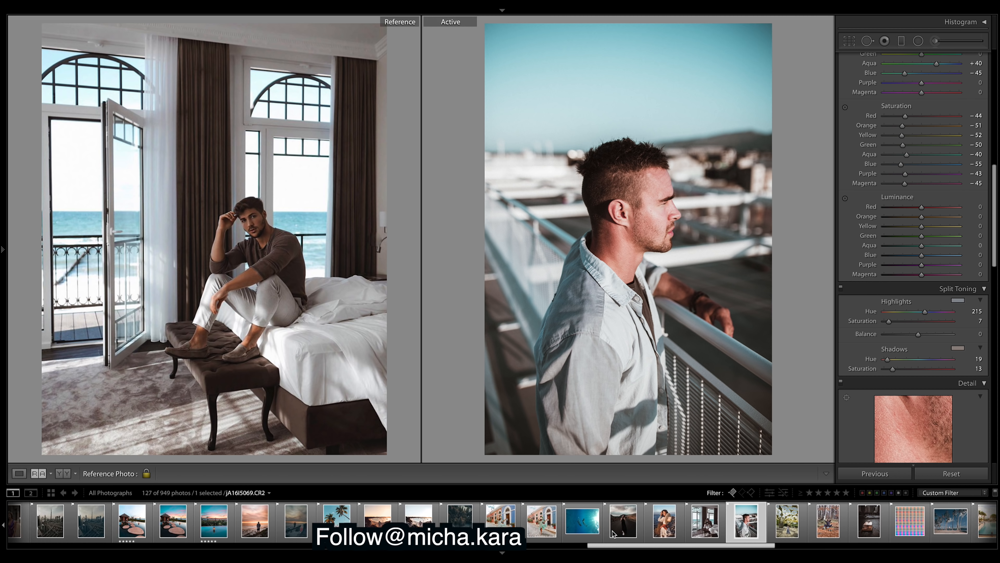
scroll(613, 534, "up", 5)
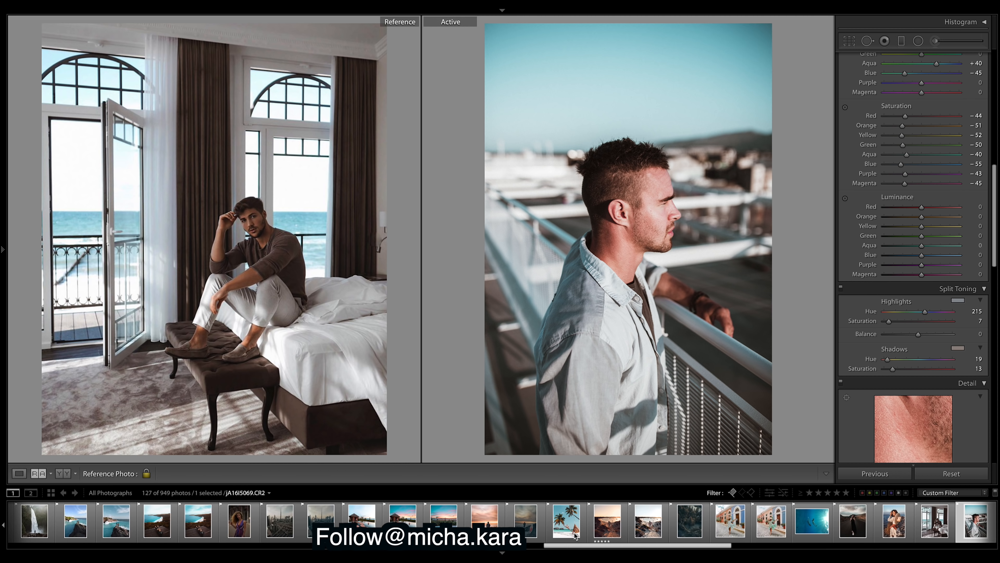
left_click(927, 524)
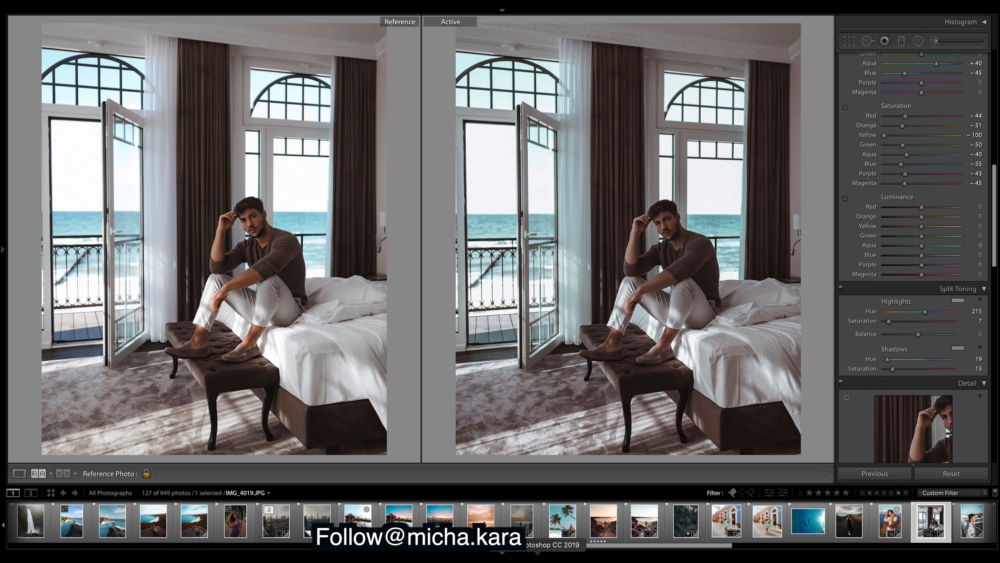
Hide the filmstrip to enlarge both photos, then review the adjustment settings and compare the active hotel room photo with the reference.
left_click(502, 553)
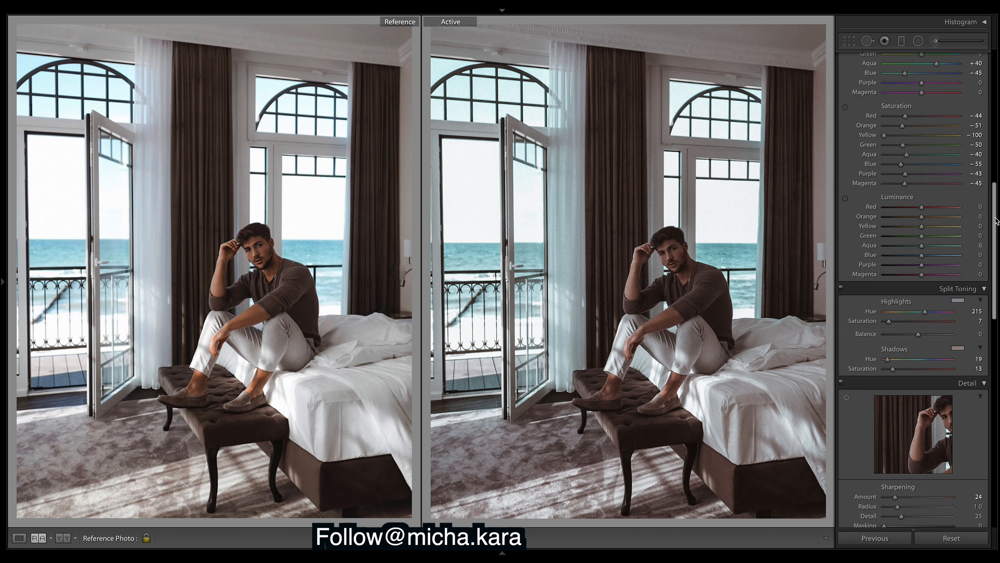
scroll(996, 221, "down", 10)
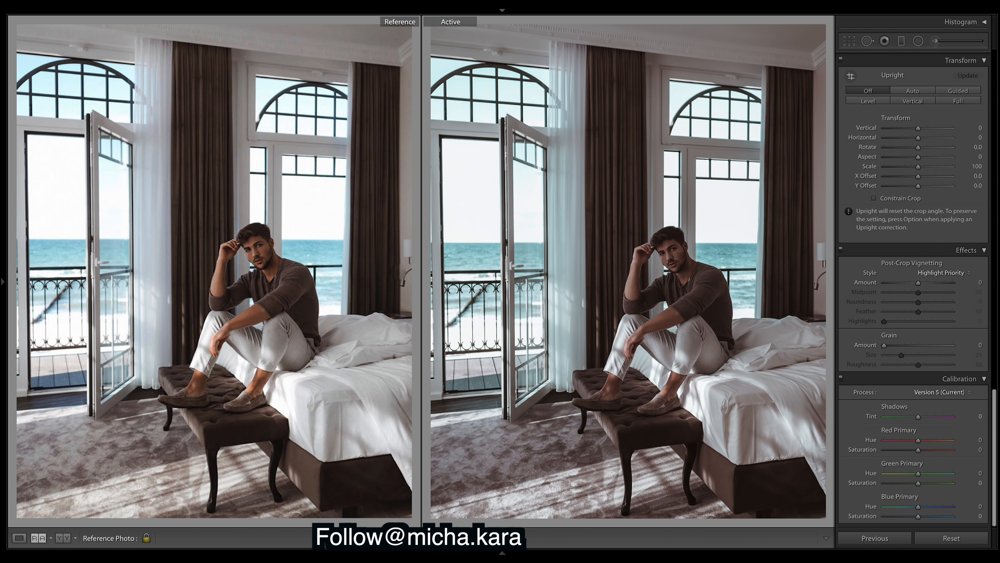
left_click_drag(992, 468, 984, 277)
scroll(984, 280, "up", 5)
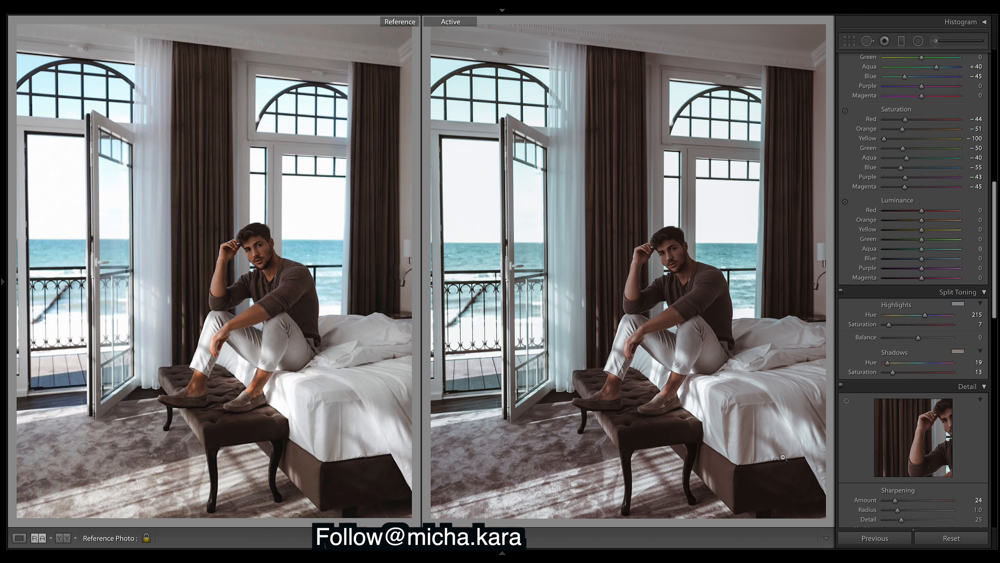
left_click(782, 337)
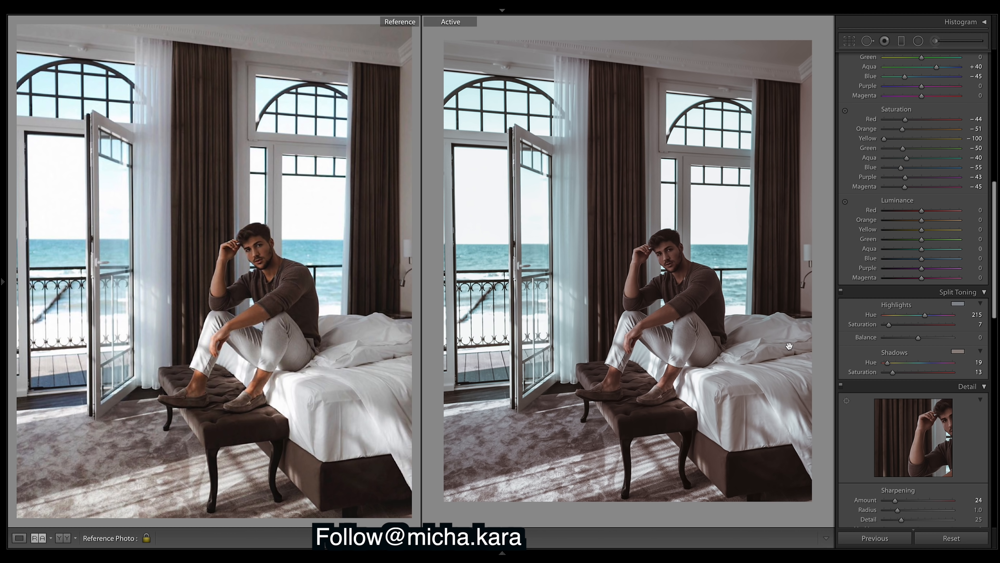
left_click(766, 331)
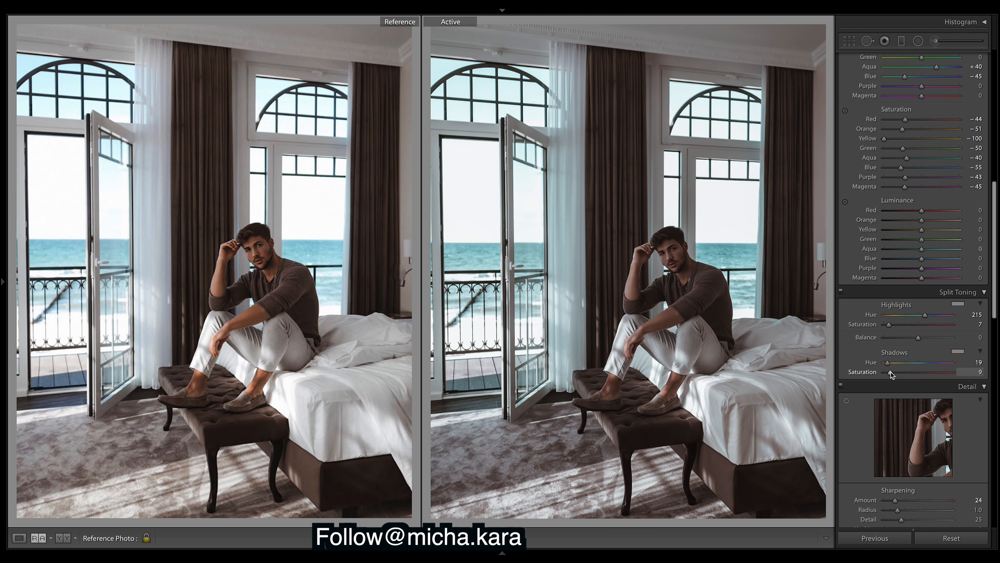
Set the split-toning shadow saturation of the active hotel room photo to 9.
left_click_drag(888, 370, 886, 371)
key("ctrl+z")
left_click_drag(887, 372, 891, 372)
Set the hotel room photo's basic tone values to Shadows +79, Highlights −25 and Contrast +8.
left_click_drag(997, 267, 998, 254)
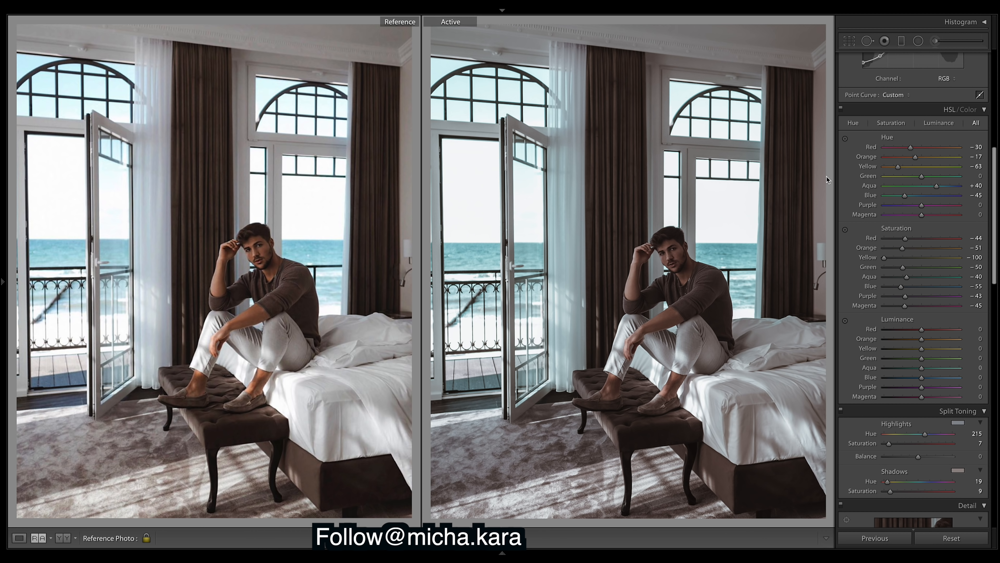
left_click_drag(997, 181, 997, 61)
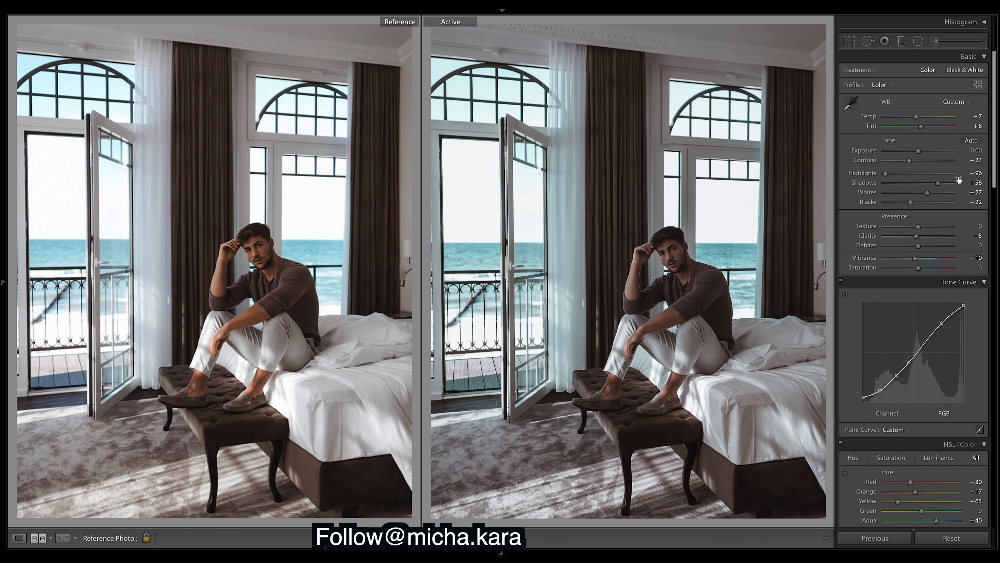
left_click_drag(939, 186, 941, 186)
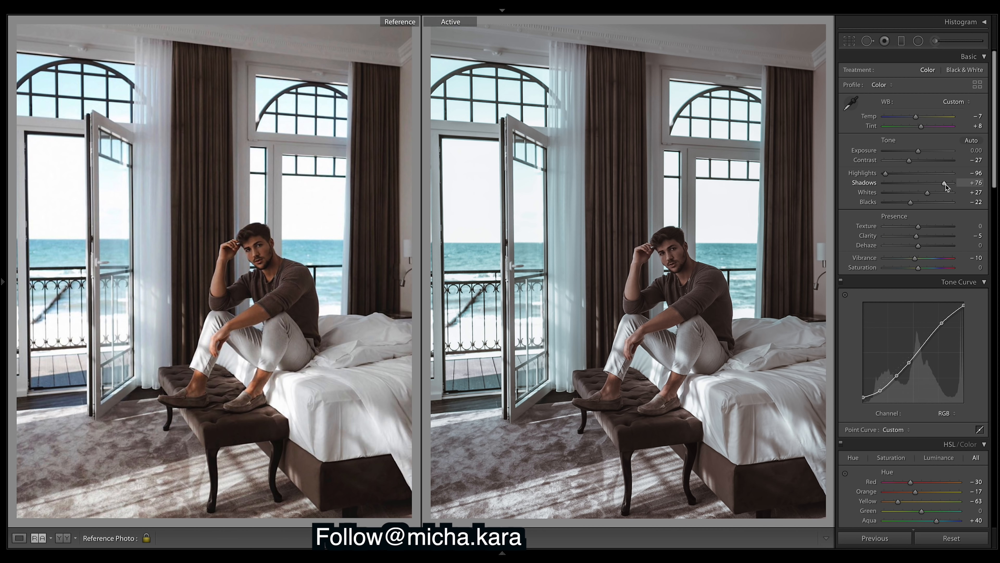
left_click_drag(946, 185, 948, 185)
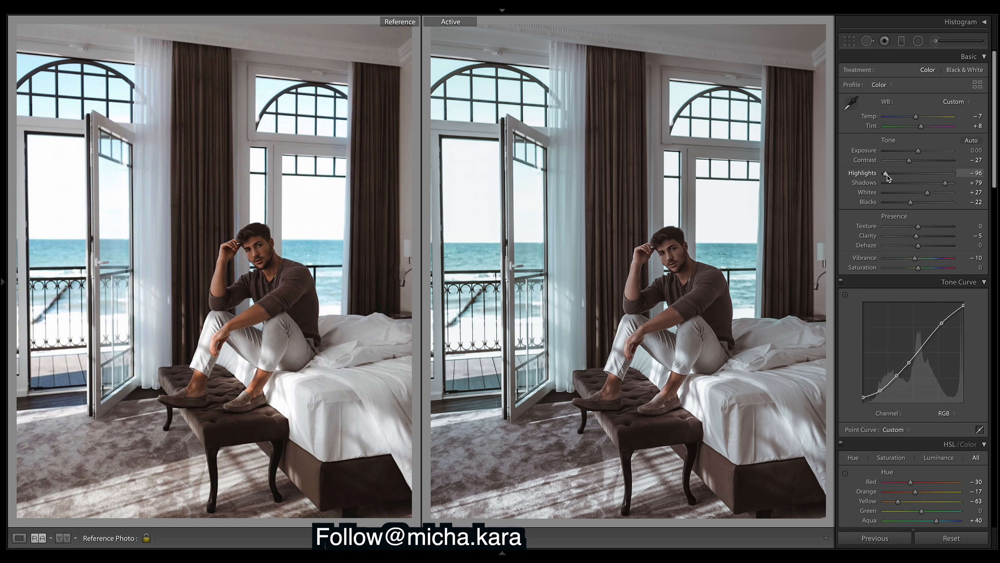
mouse_move(886, 174)
left_mouse_down()
mouse_move(903, 174)
mouse_move(876, 174)
mouse_move(931, 176)
mouse_move(899, 175)
left_mouse_up()
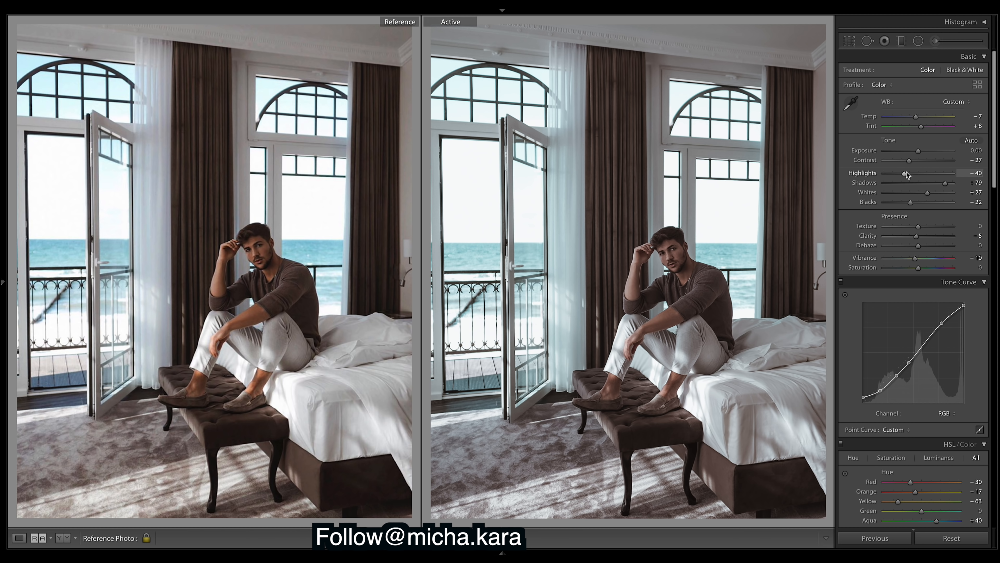
left_click_drag(907, 172, 910, 172)
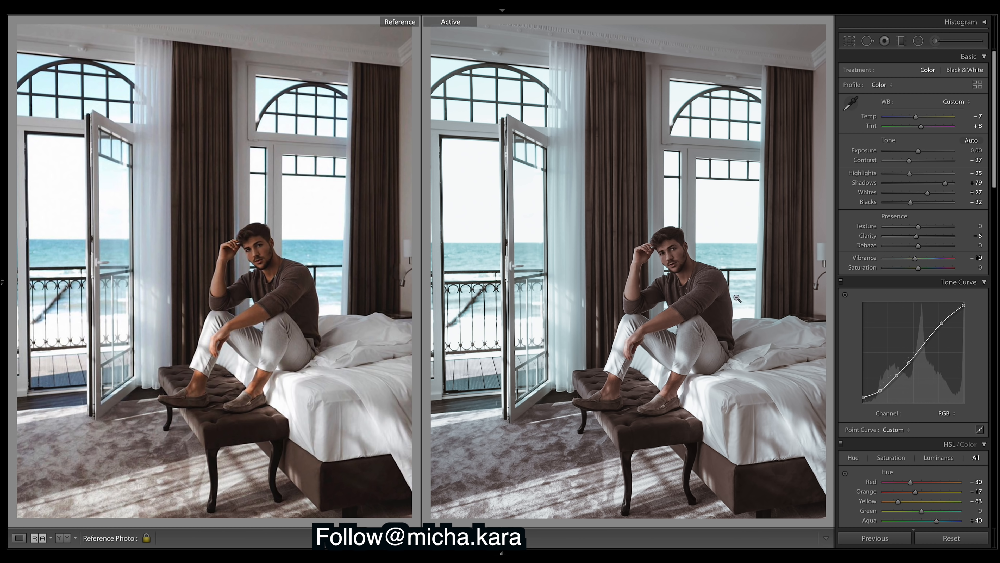
left_click(922, 162)
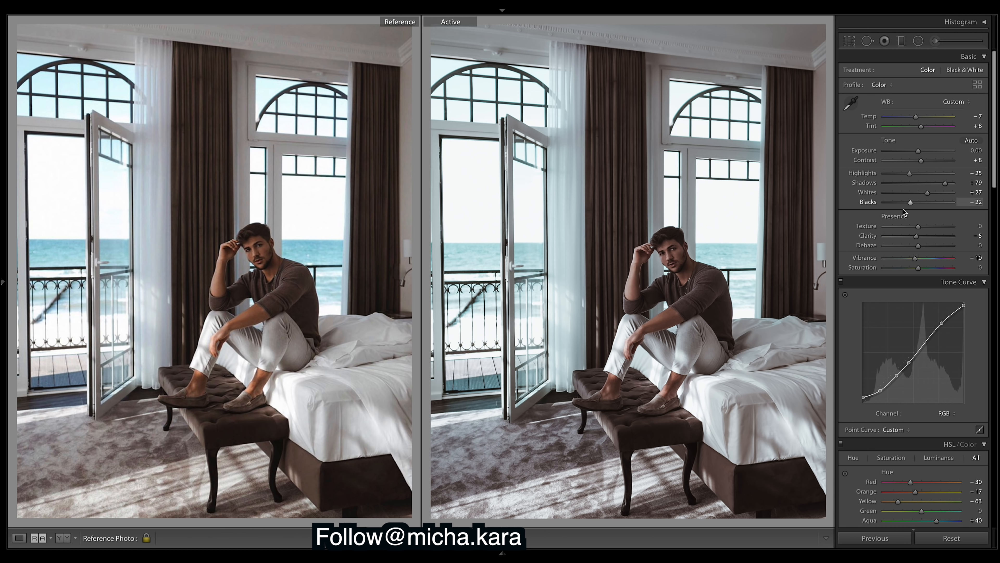
Flatten the RGB tone curve and reshape it into an S-curve with a lifted black point, shadows at 27.1 / 20.4 % and raised highlights.
right_click(922, 358)
left_click(956, 364)
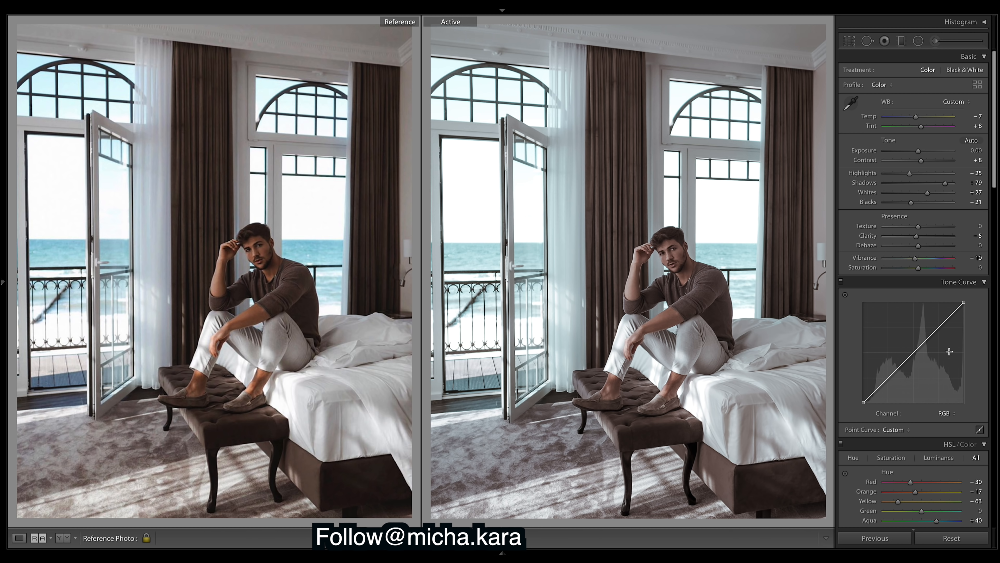
left_click_drag(862, 404, 891, 383)
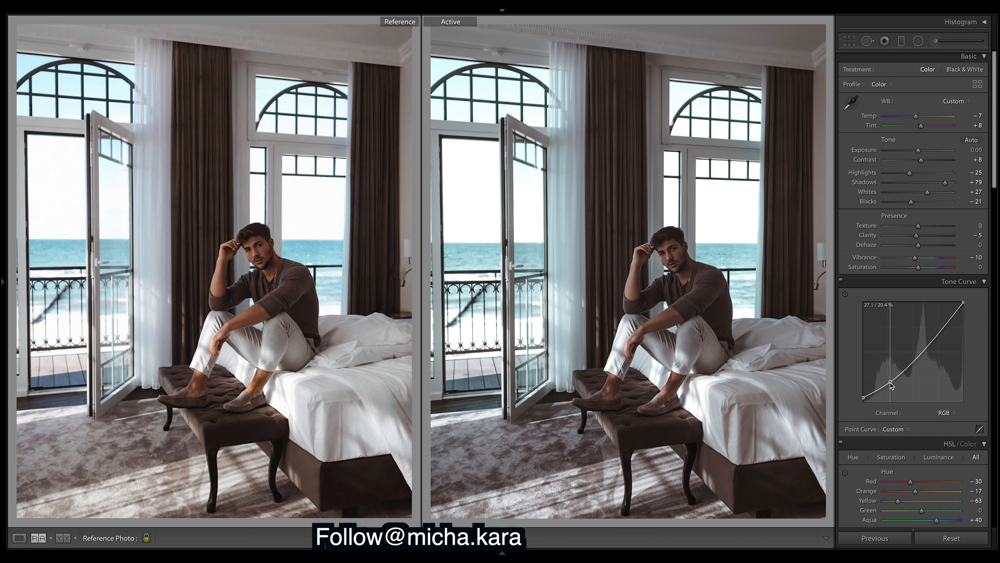
left_click_drag(937, 332, 938, 327)
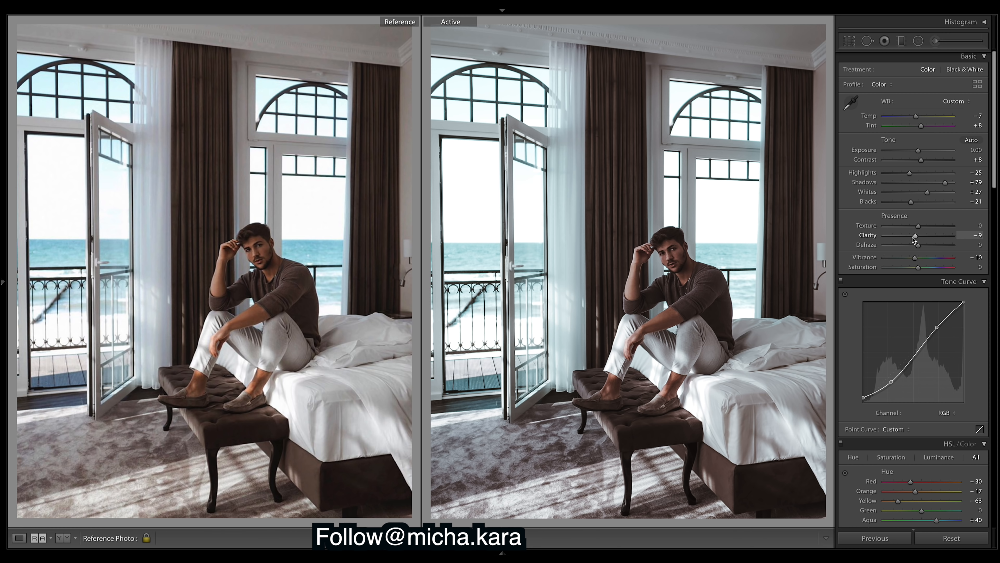
Try Clarity at −24, restore it to −9, and reset Vibrance to 0.
left_click_drag(915, 237, 910, 236)
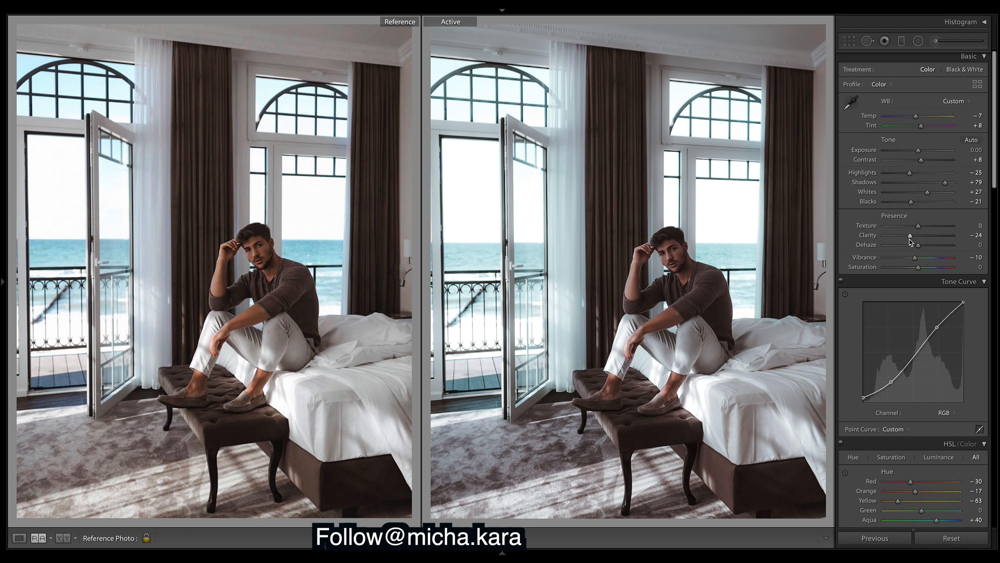
key("ctrl+z")
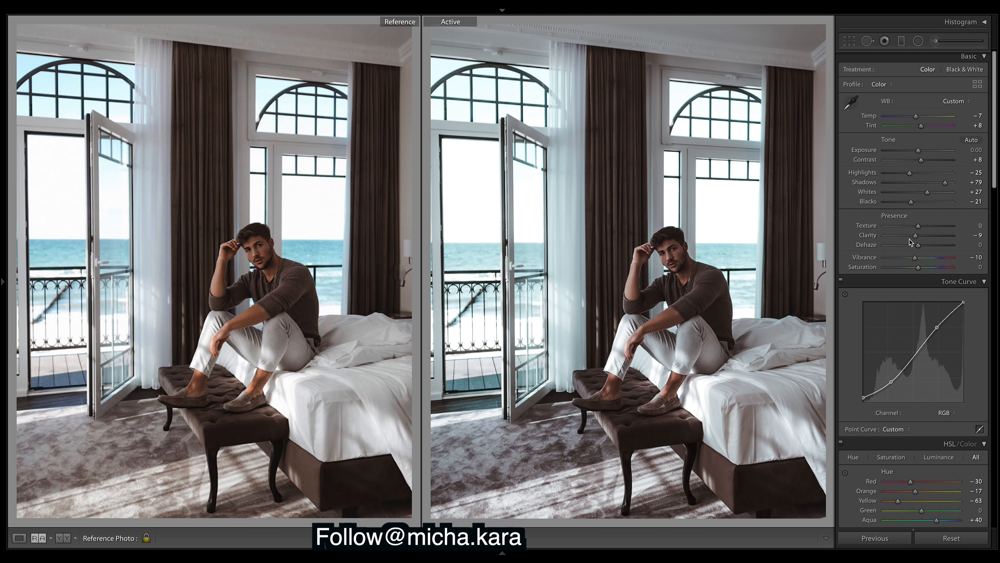
double_click(916, 259)
Set the hotel room photo's Blacks to −20, Whites to −6 and Contrast to +5.
left_click_drag(911, 203, 912, 202)
left_click_drag(927, 193, 909, 193)
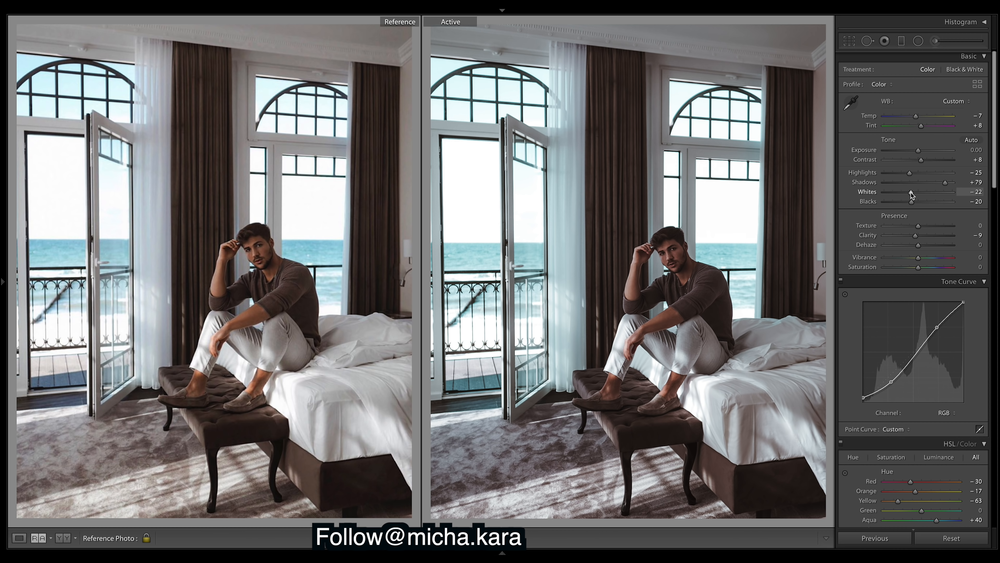
left_click_drag(914, 193, 916, 194)
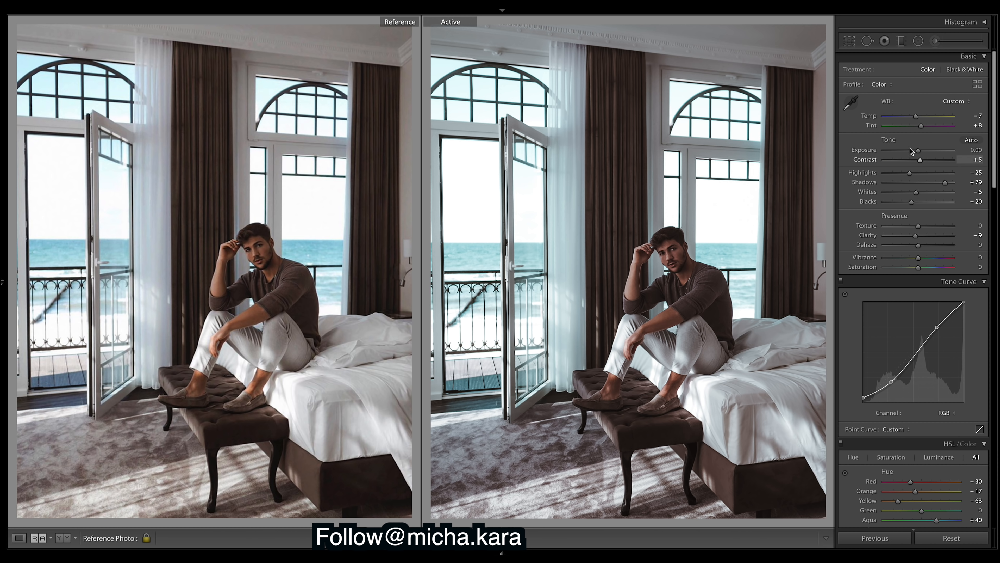
Reset the hotel room photo's white balance to Temp 0 and Tint 0.
double_click(916, 118)
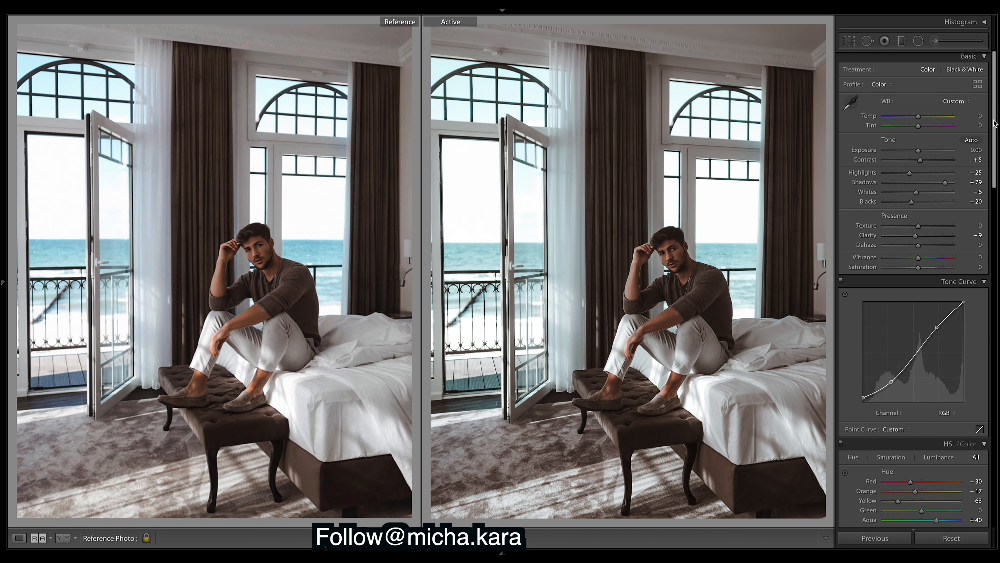
left_click_drag(995, 123, 998, 206)
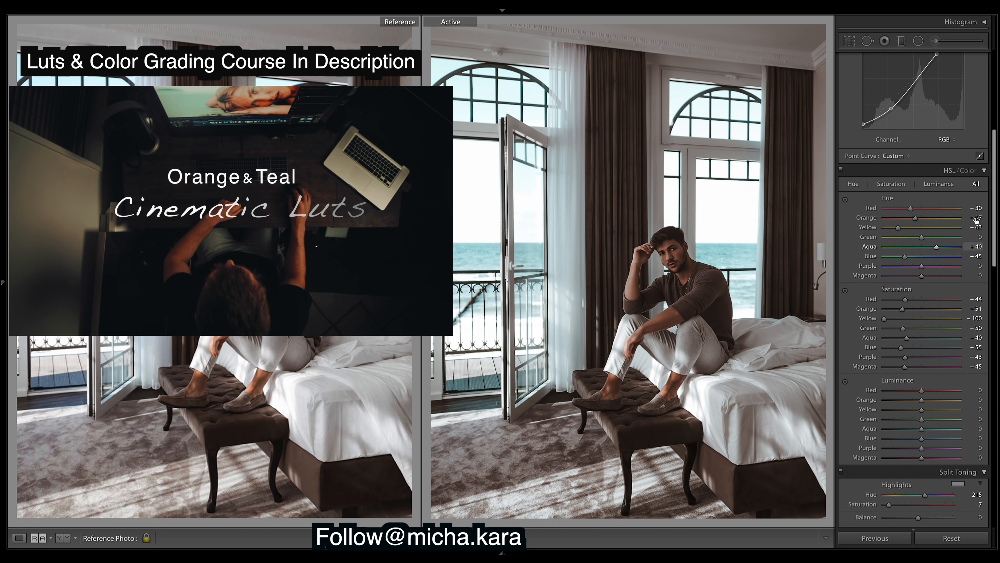